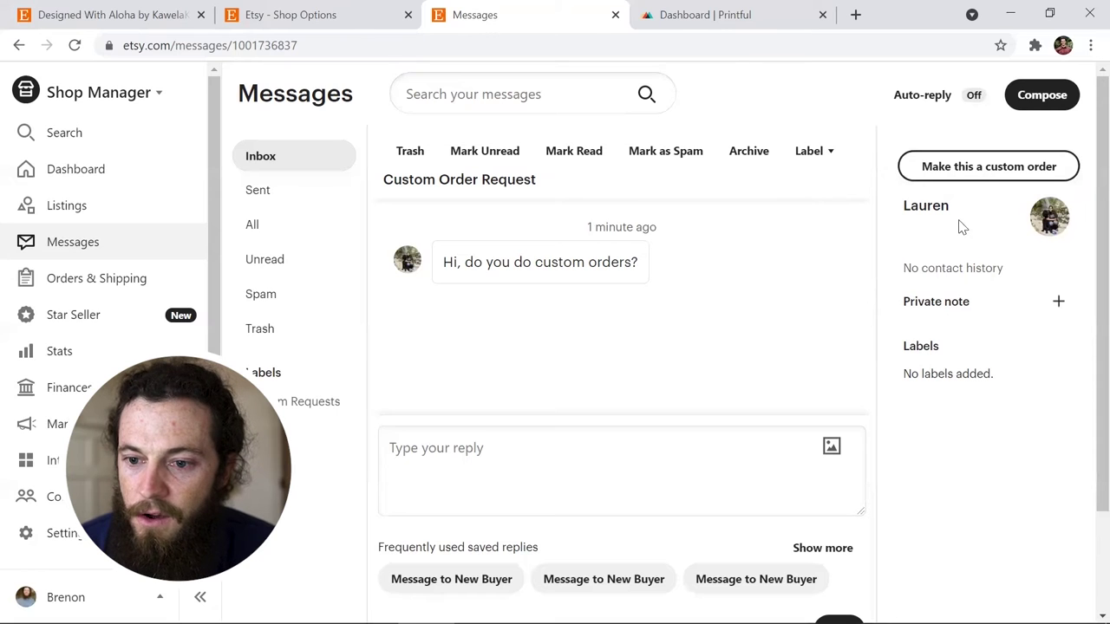
- Turn the buyer's conversation into a custom order and paste the title '"Name of Design" Sweatshirt'
{"action": "left_click", "coordinate": [978, 168]}
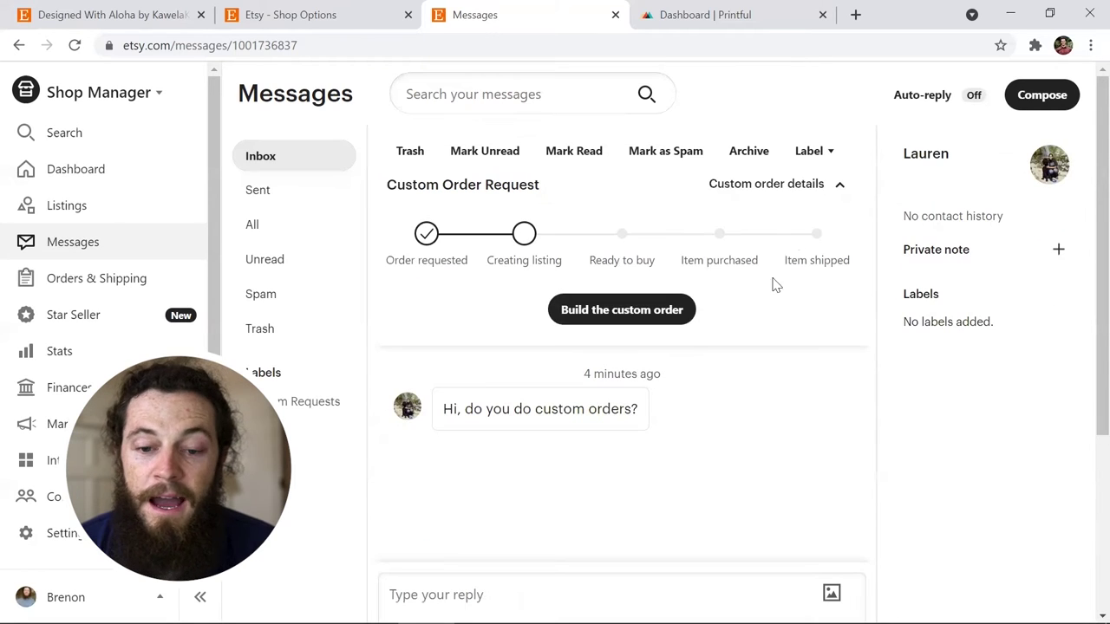
{"action": "left_click", "coordinate": [611, 310]}
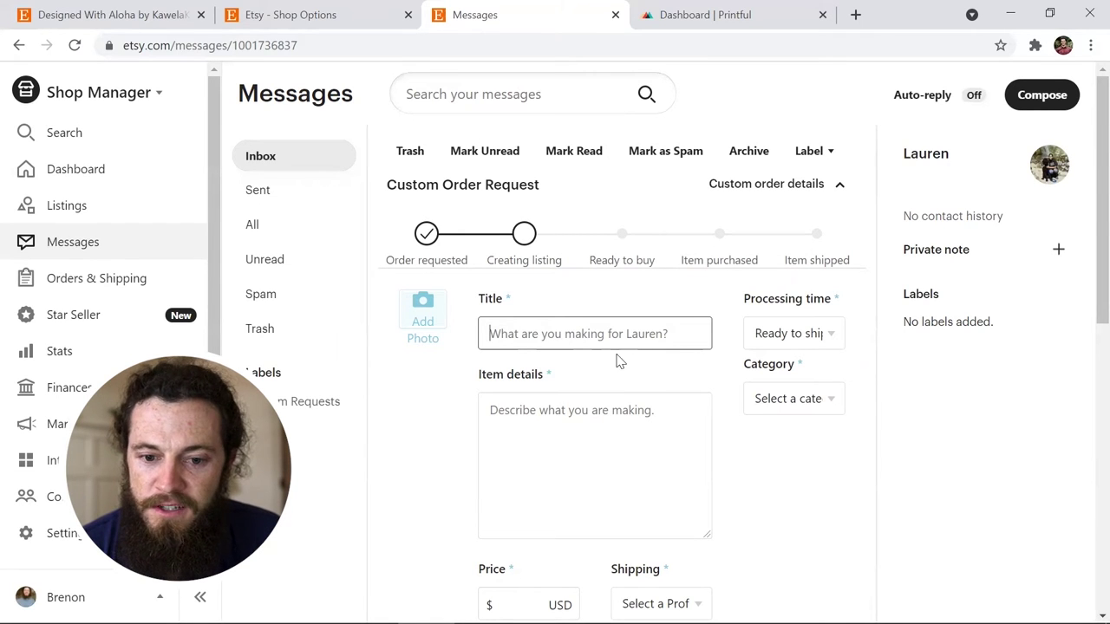
{"action": "right_click", "coordinate": [524, 333]}
{"action": "left_click", "coordinate": [587, 464]}
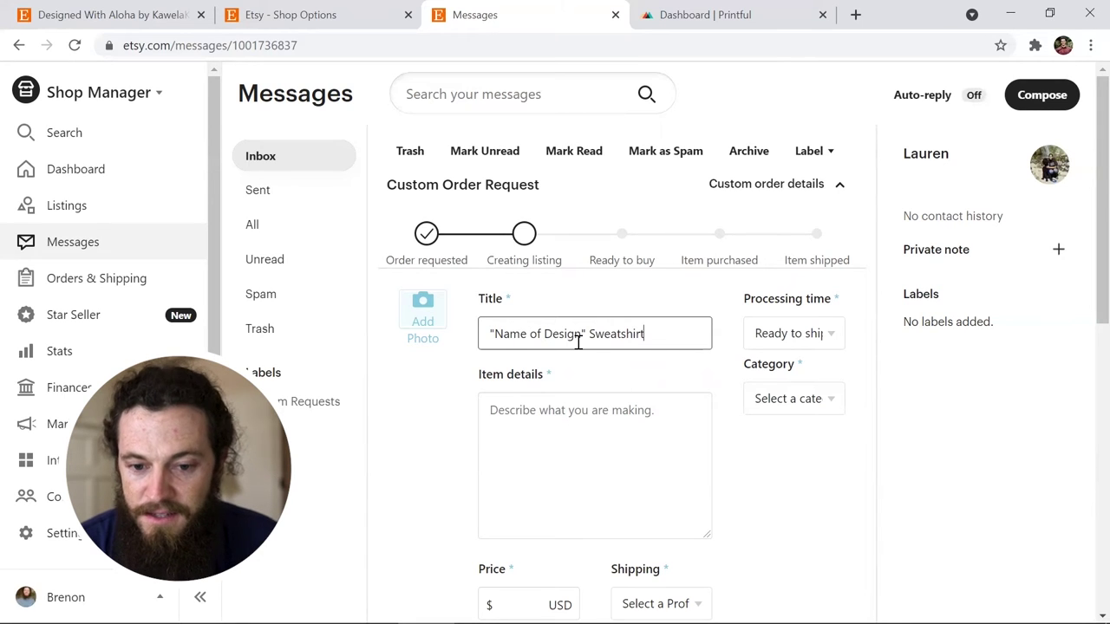
{"action": "left_click", "coordinate": [414, 451]}
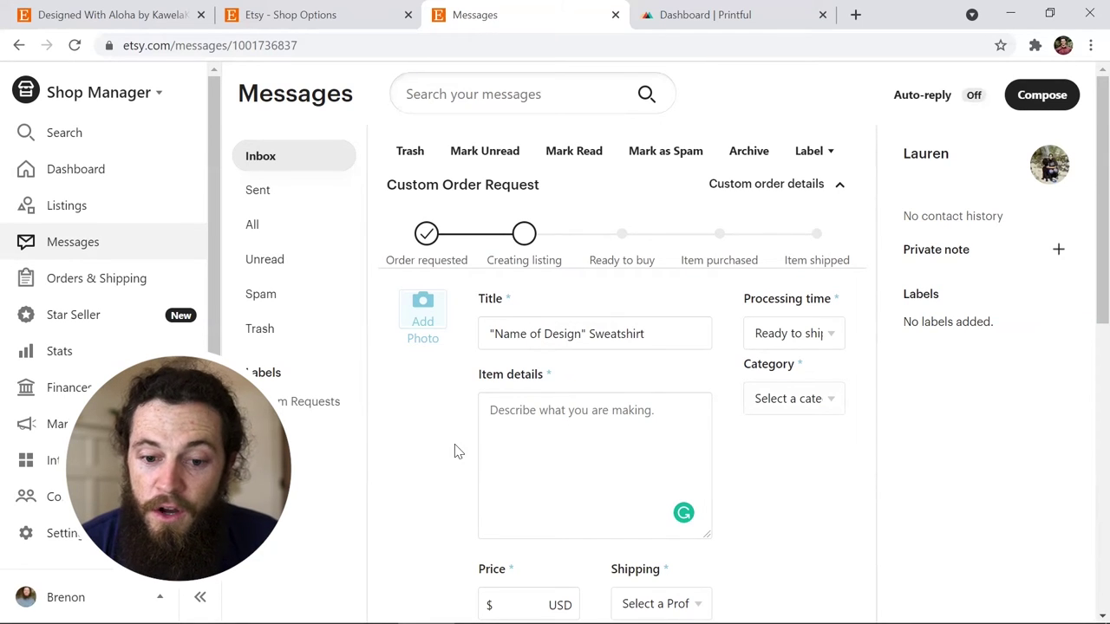
- Paste the template item details (Gildan 18000 sweatshirt, colour/size, processing and shipping times, costs) and review them
{"action": "left_click", "coordinate": [521, 431]}
{"action": "key", "text": "ctrl+v"}
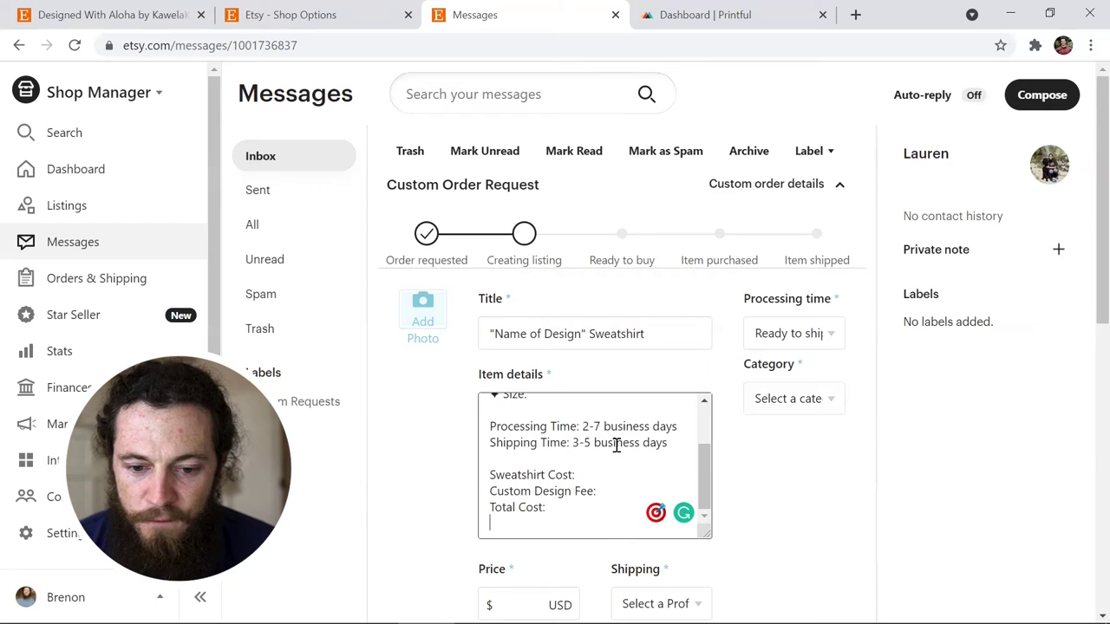
{"action": "left_click_drag", "start_coordinate": [705, 473], "coordinate": [705, 438]}
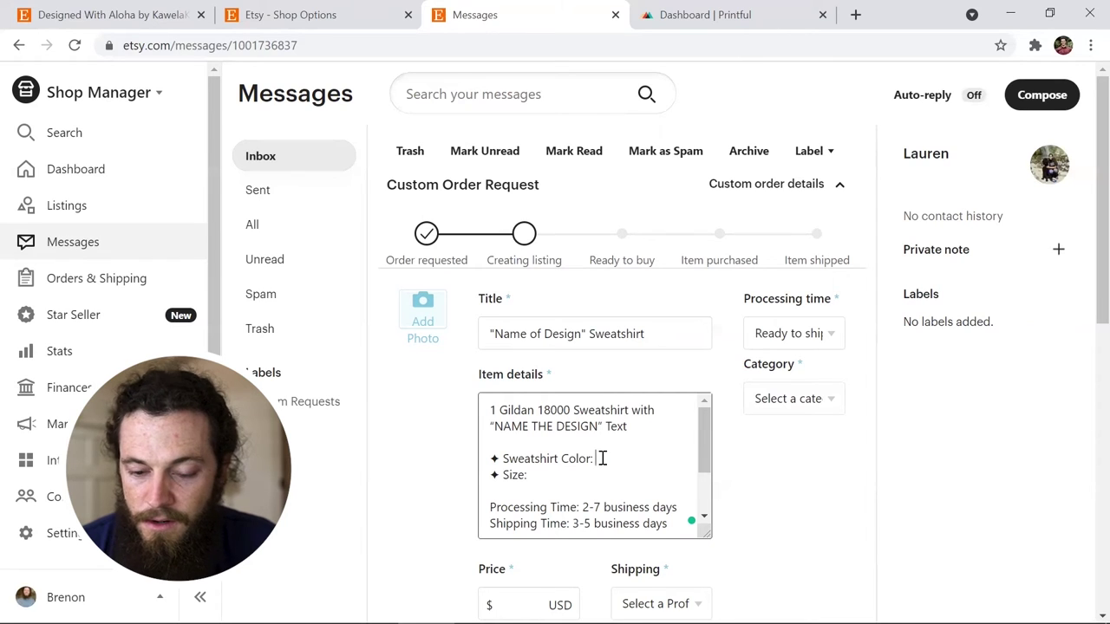
{"action": "left_click", "coordinate": [538, 479]}
{"action": "left_click_drag", "start_coordinate": [704, 436], "coordinate": [716, 467]}
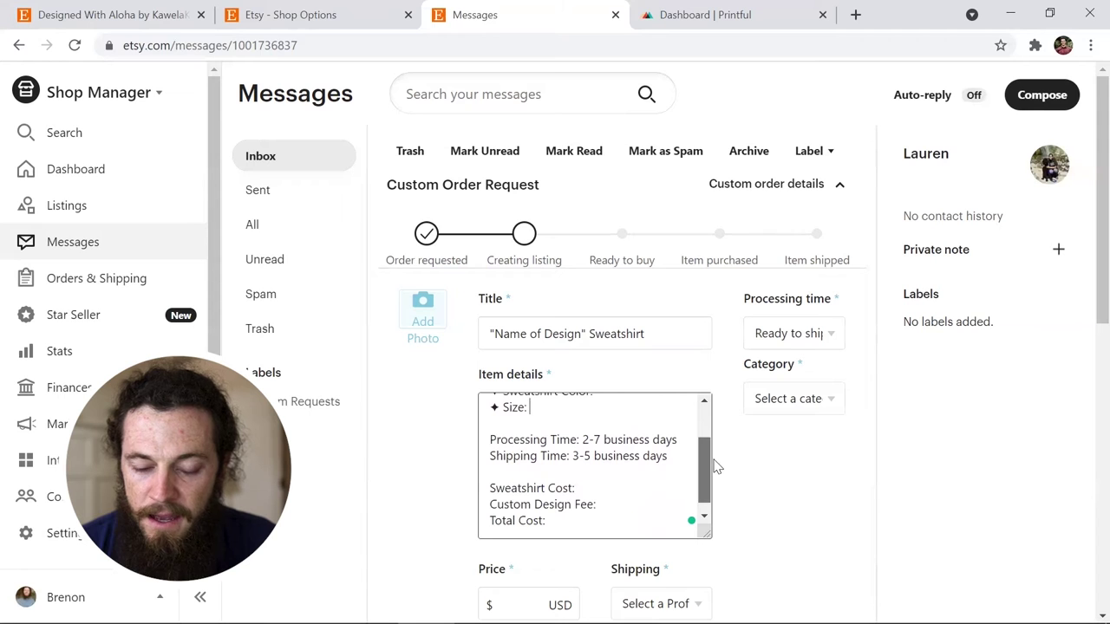
{"action": "scroll", "coordinate": [607, 477], "scroll_direction": "down", "scroll_amount": 1}
{"action": "left_click", "coordinate": [586, 474]}
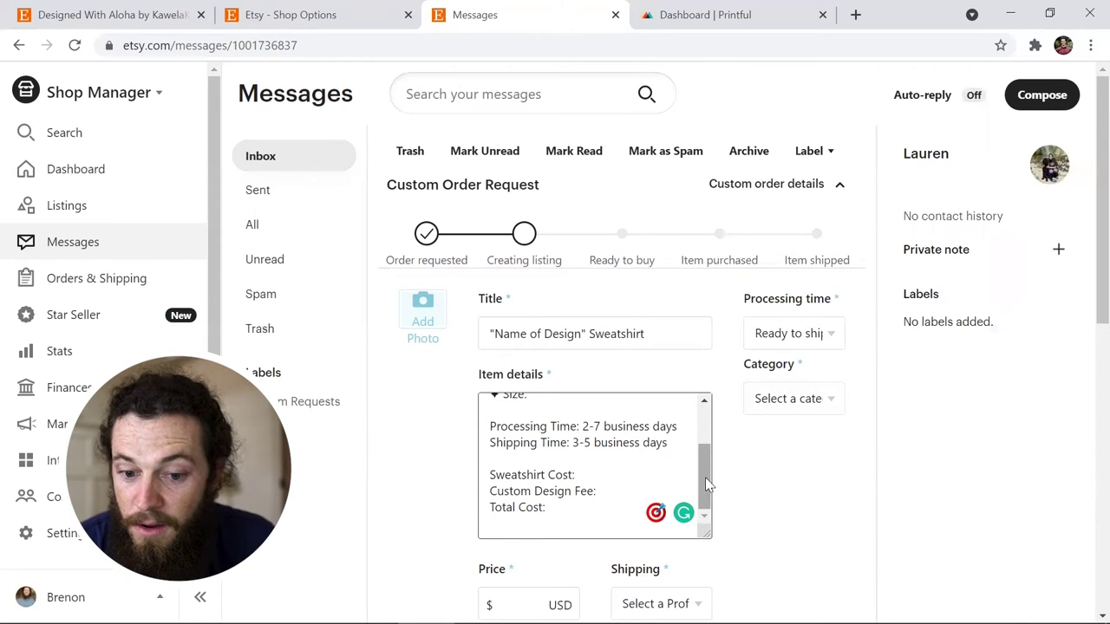
{"action": "left_click_drag", "start_coordinate": [706, 478], "coordinate": [705, 428]}
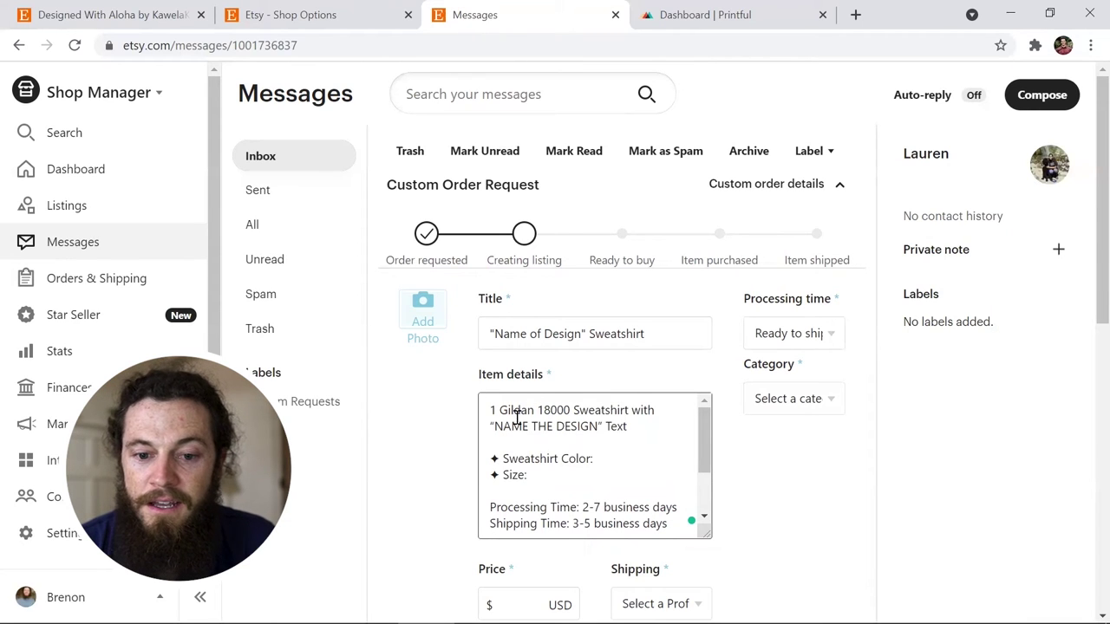
{"action": "scroll", "coordinate": [701, 446], "scroll_direction": "down", "scroll_amount": 1}
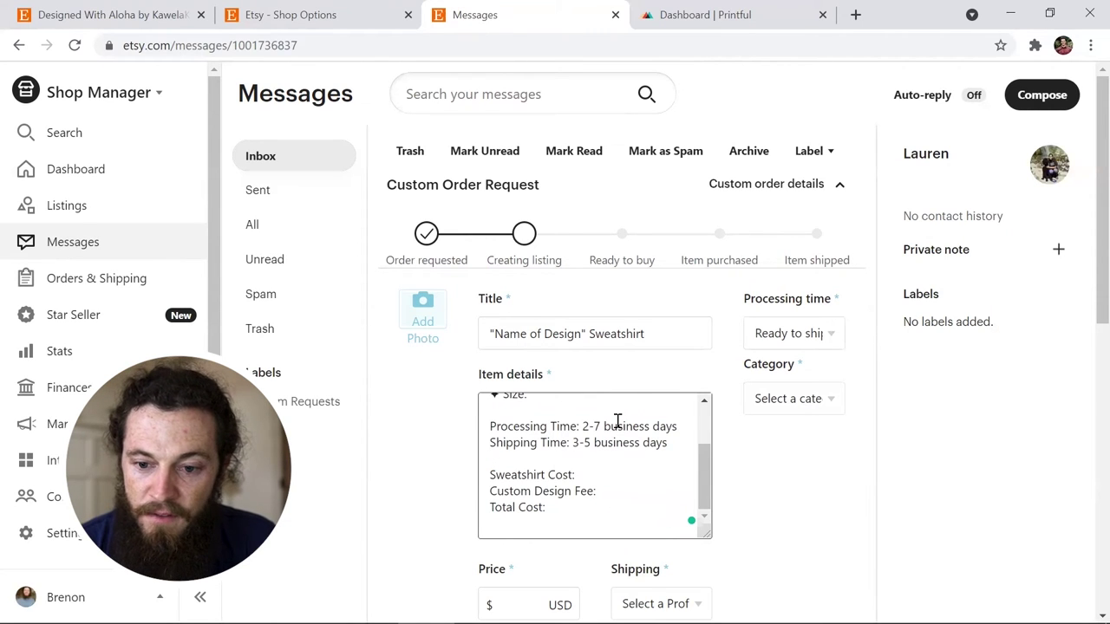
{"action": "left_click", "coordinate": [831, 340]}
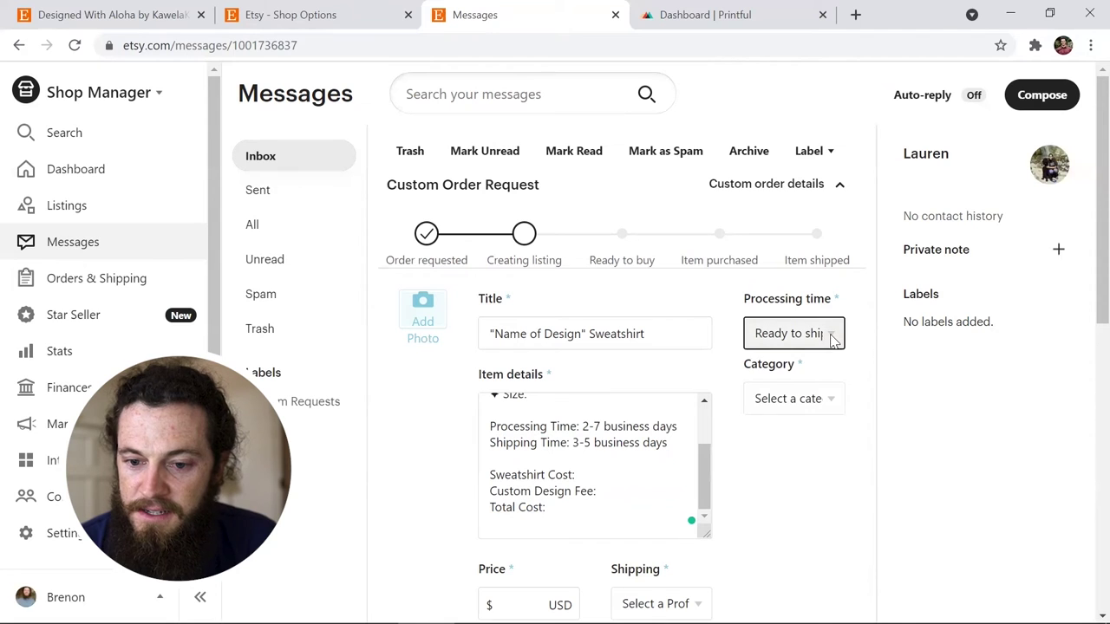
- Set the processing time to 1-2 weeks and the category to Clothing
{"action": "left_click", "coordinate": [806, 539]}
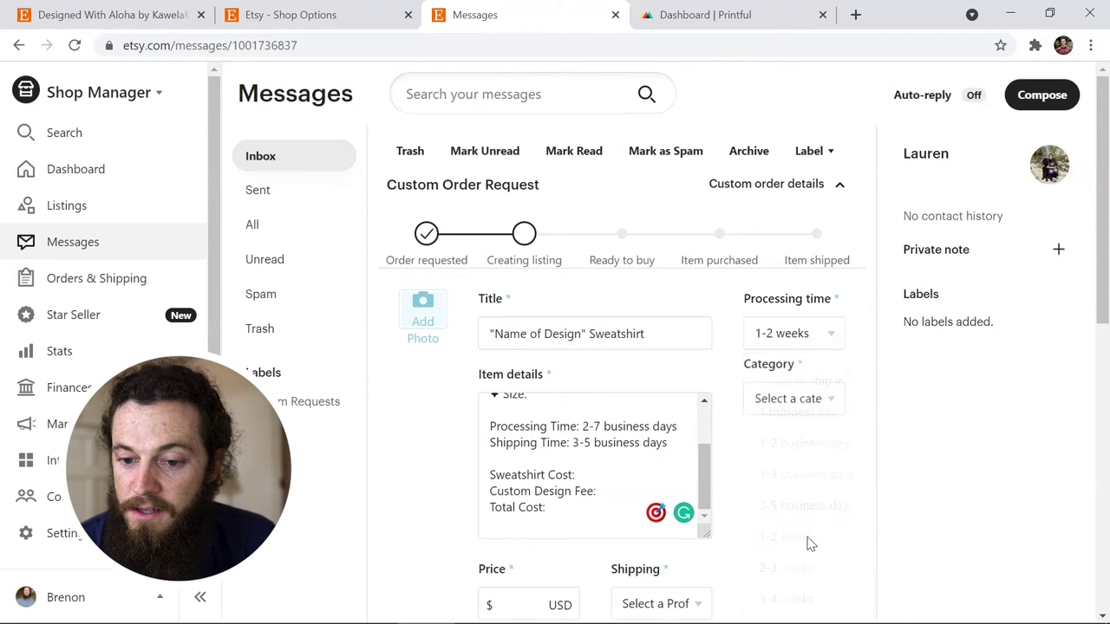
{"action": "left_click", "coordinate": [829, 409]}
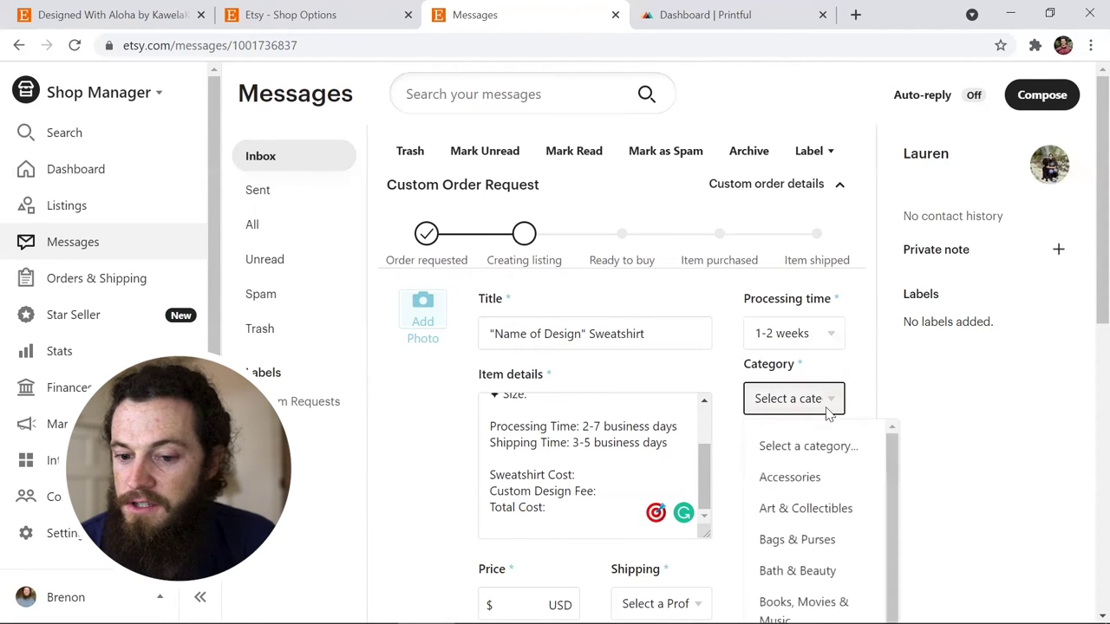
{"action": "scroll", "coordinate": [811, 525], "scroll_direction": "down", "scroll_amount": 2}
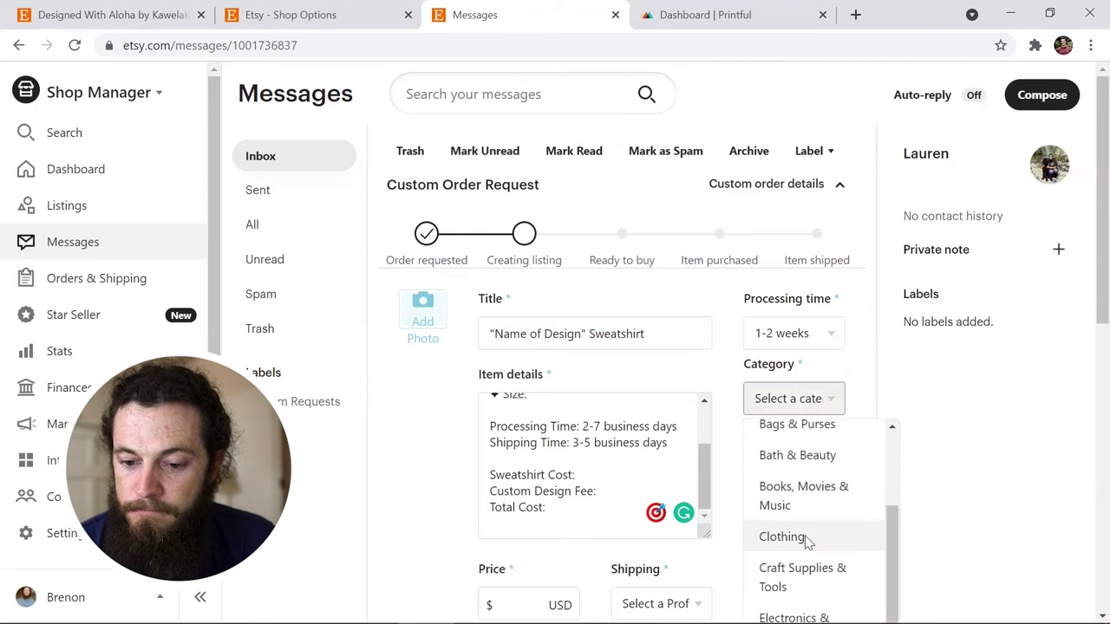
{"action": "left_click", "coordinate": [806, 539]}
{"action": "scroll", "coordinate": [780, 486], "scroll_direction": "down", "scroll_amount": 3}
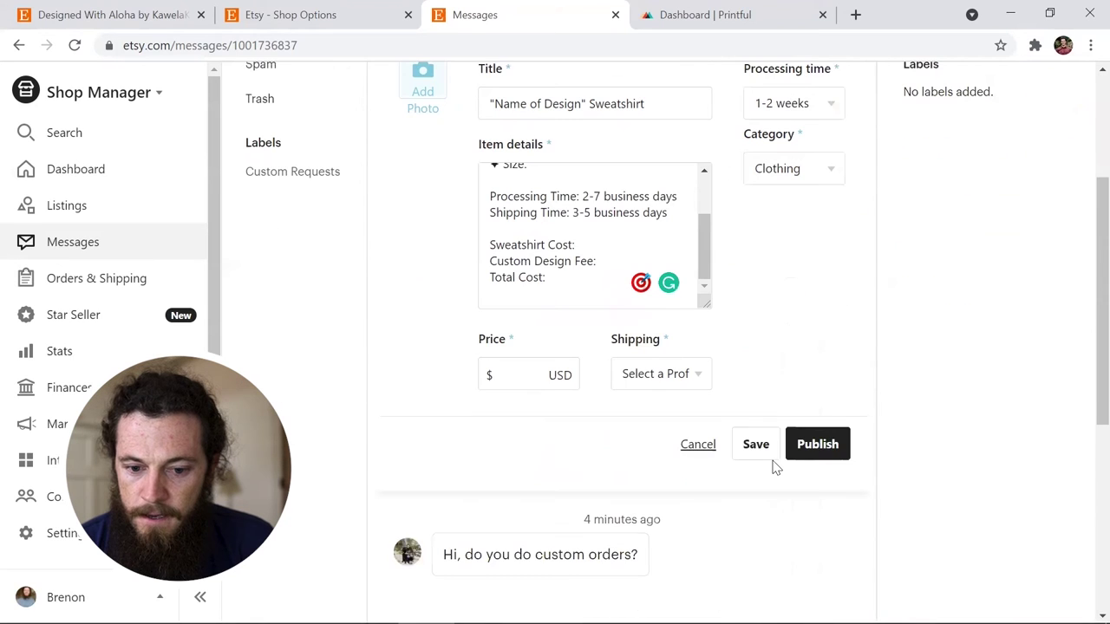
- Enter a price of 35.00 and check the shipping profile list without choosing one
{"action": "left_click", "coordinate": [523, 368]}
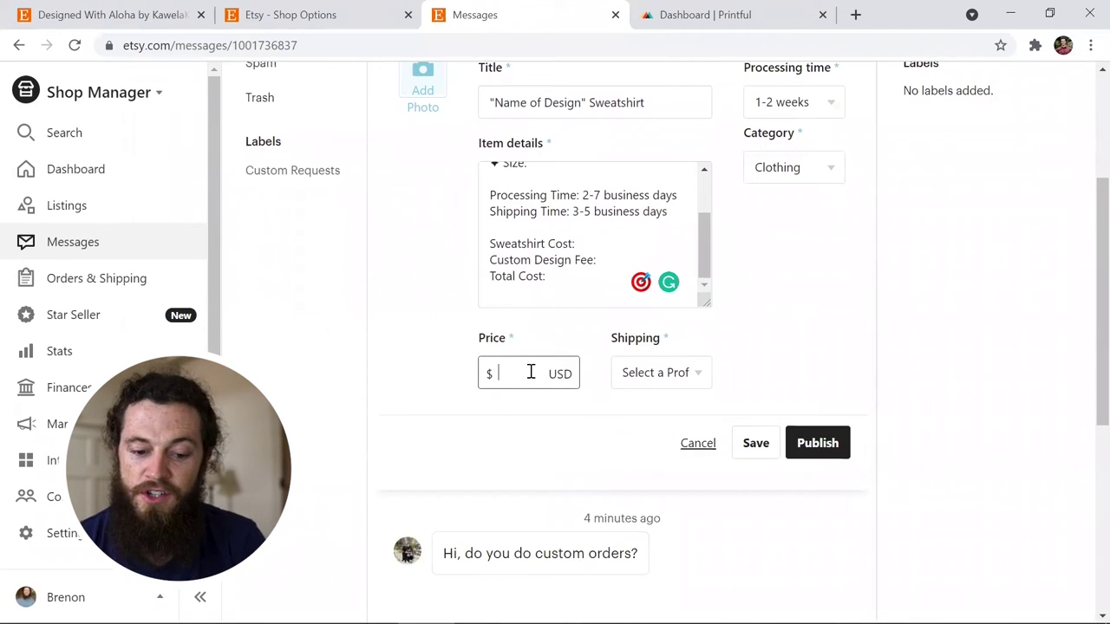
{"action": "type", "text": "35"}
{"action": "left_click", "coordinate": [577, 443]}
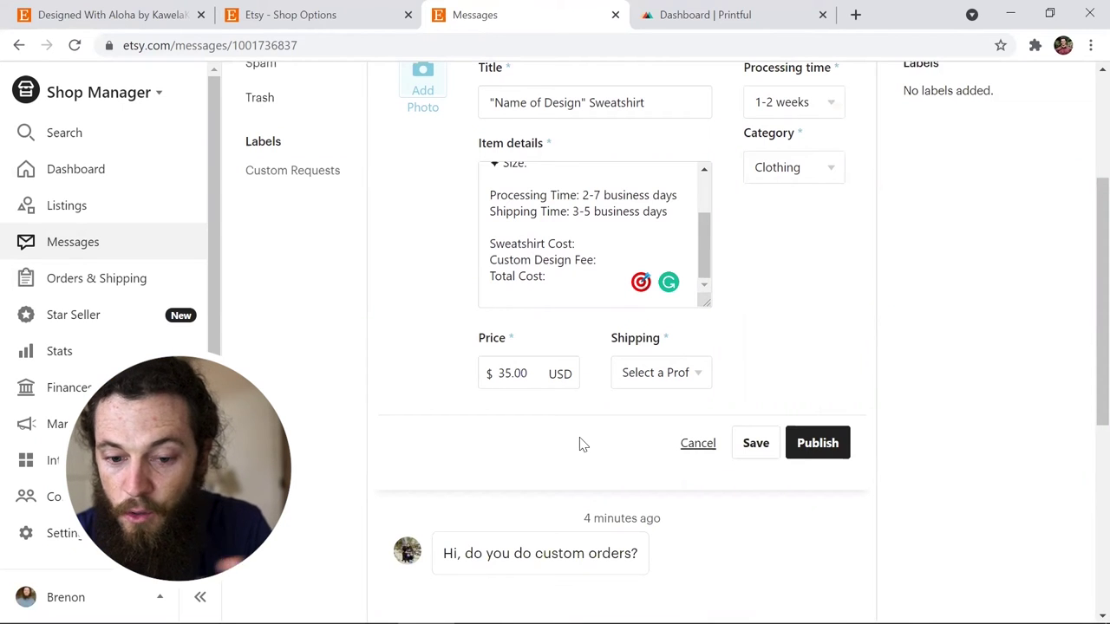
{"action": "left_click", "coordinate": [692, 378]}
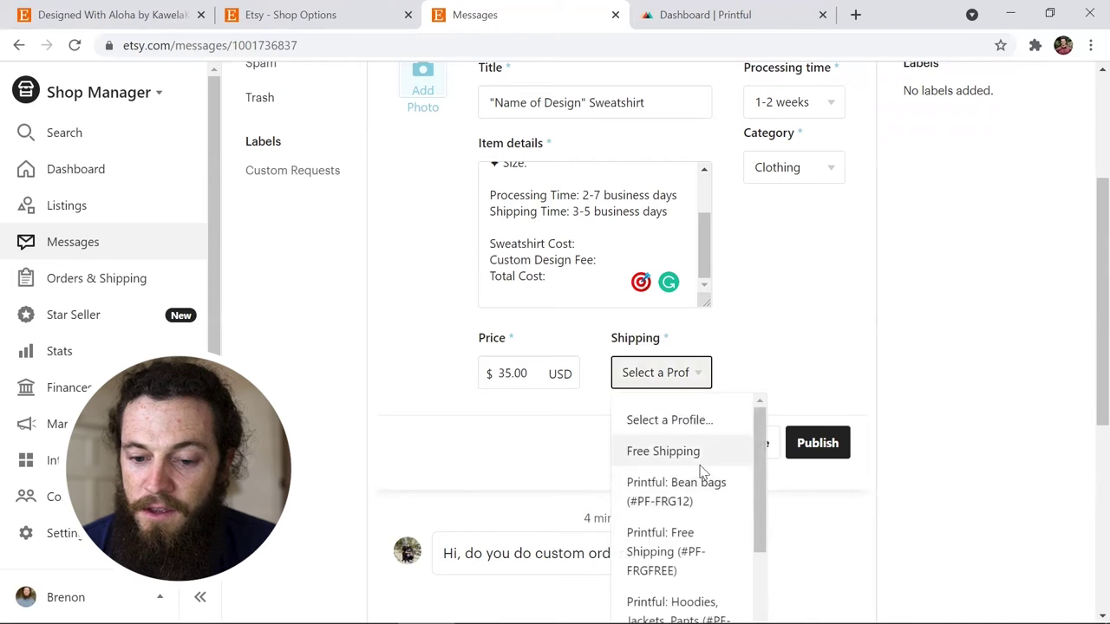
{"action": "left_click", "coordinate": [807, 330]}
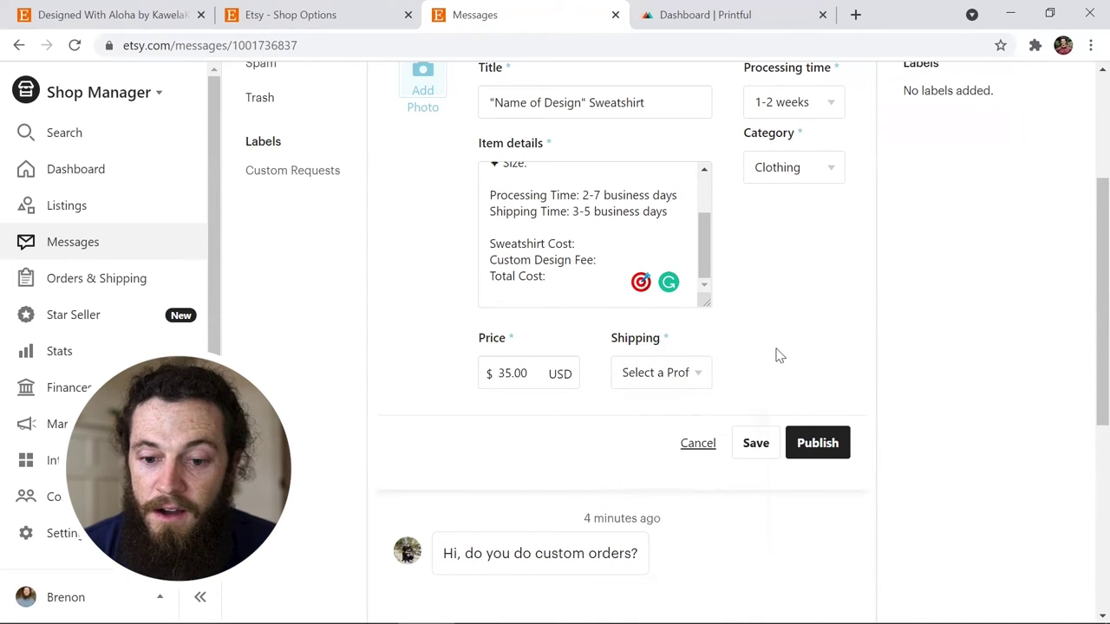
{"action": "scroll", "coordinate": [440, 320], "scroll_direction": "up", "scroll_amount": 2}
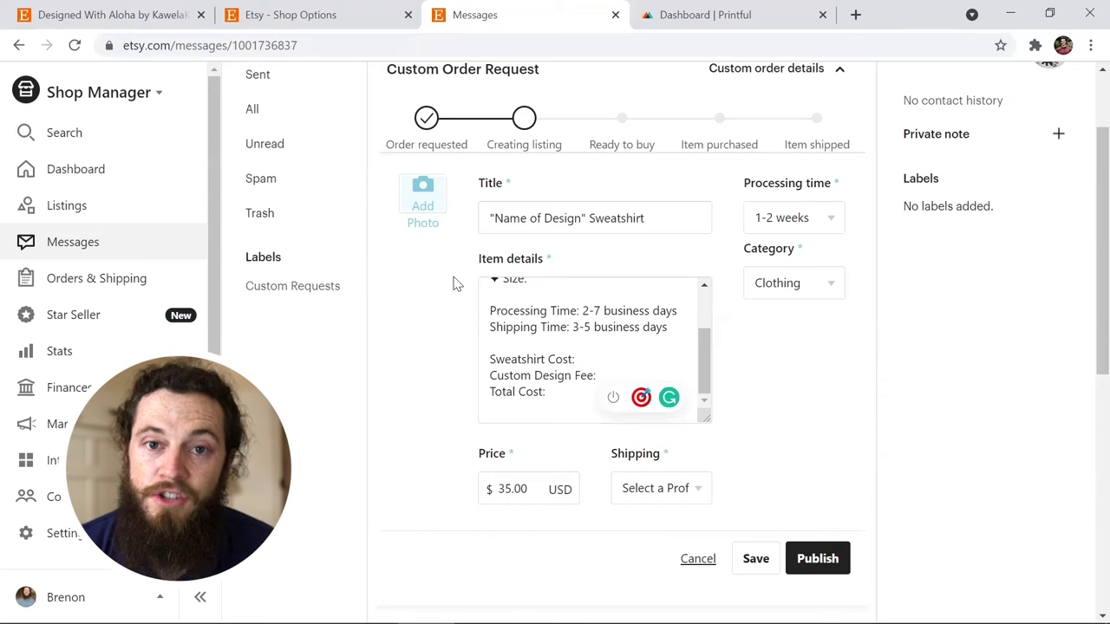
- Start a new basic order from the Printful dashboard
{"action": "left_click", "coordinate": [706, 15]}
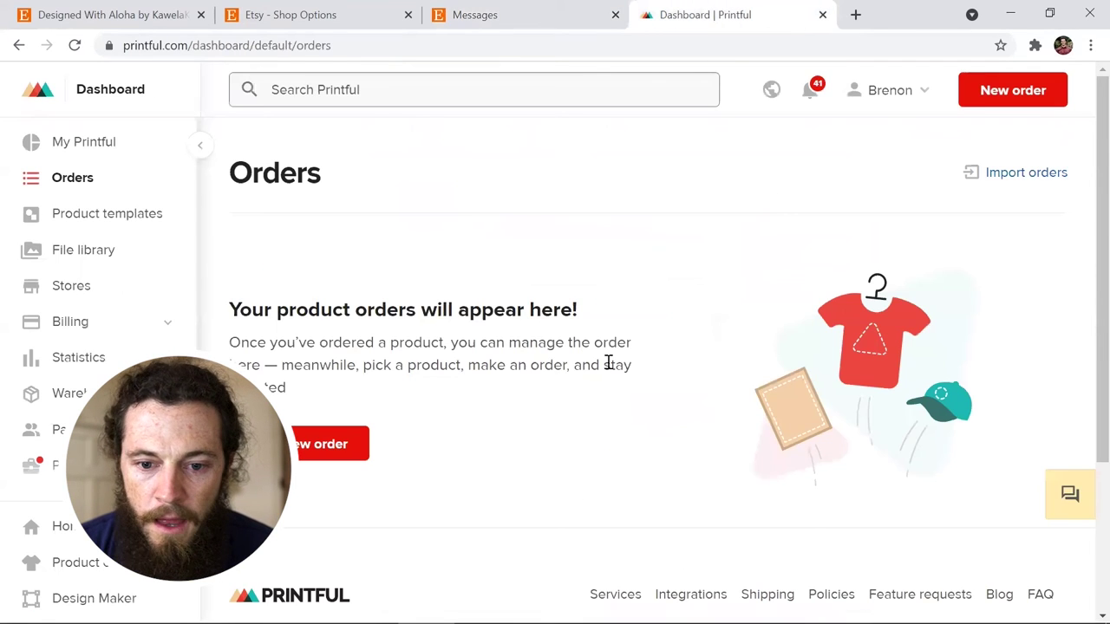
{"action": "left_click", "coordinate": [1015, 97]}
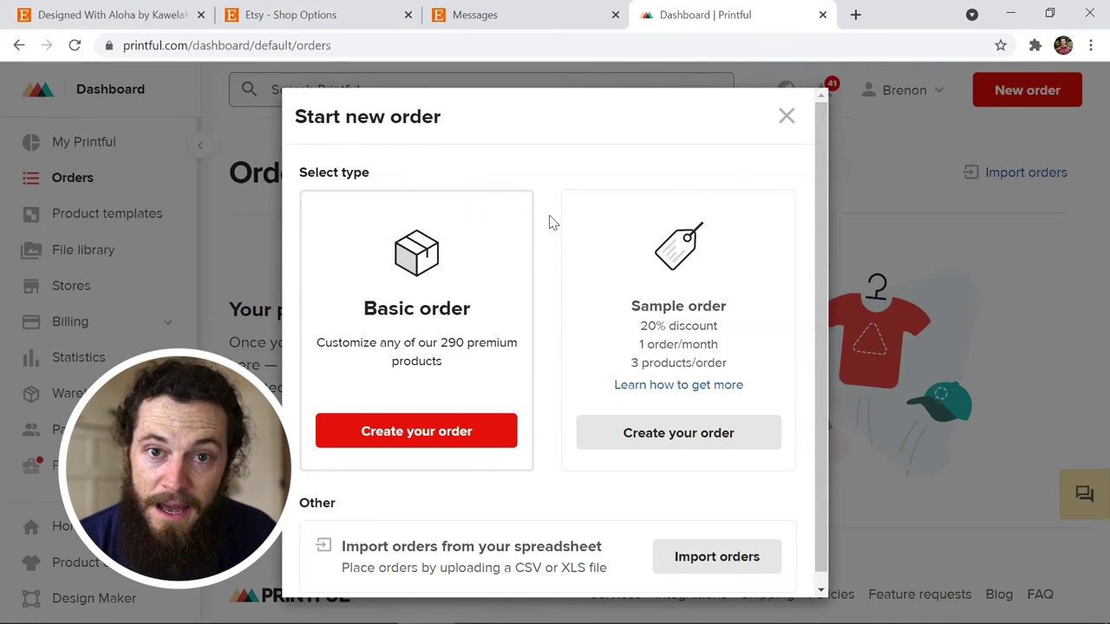
{"action": "left_click", "coordinate": [413, 441]}
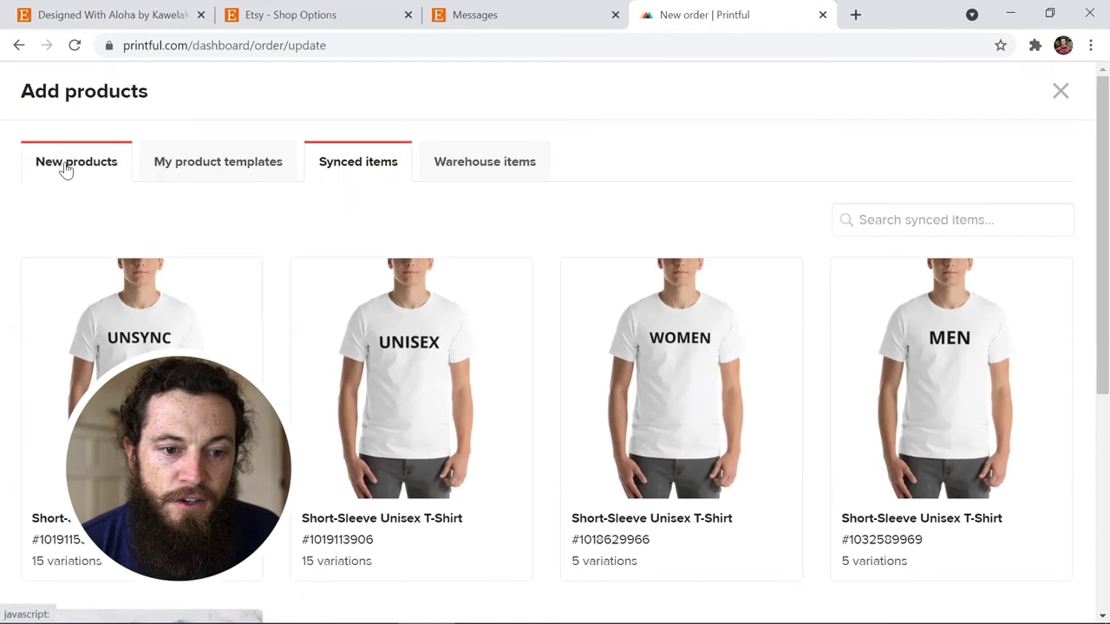
- Choose the Unisex Crew Neck Sweatshirt | Gildan 18000 from the Sweatshirts category
{"action": "left_click", "coordinate": [66, 165]}
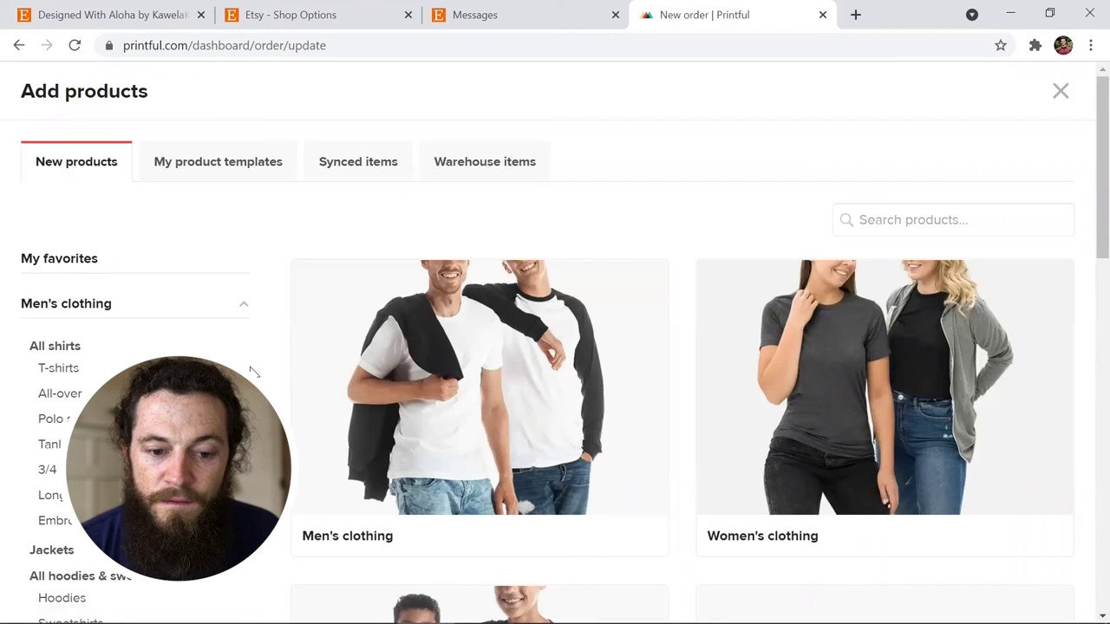
{"action": "scroll", "coordinate": [252, 372], "scroll_direction": "down", "scroll_amount": 1}
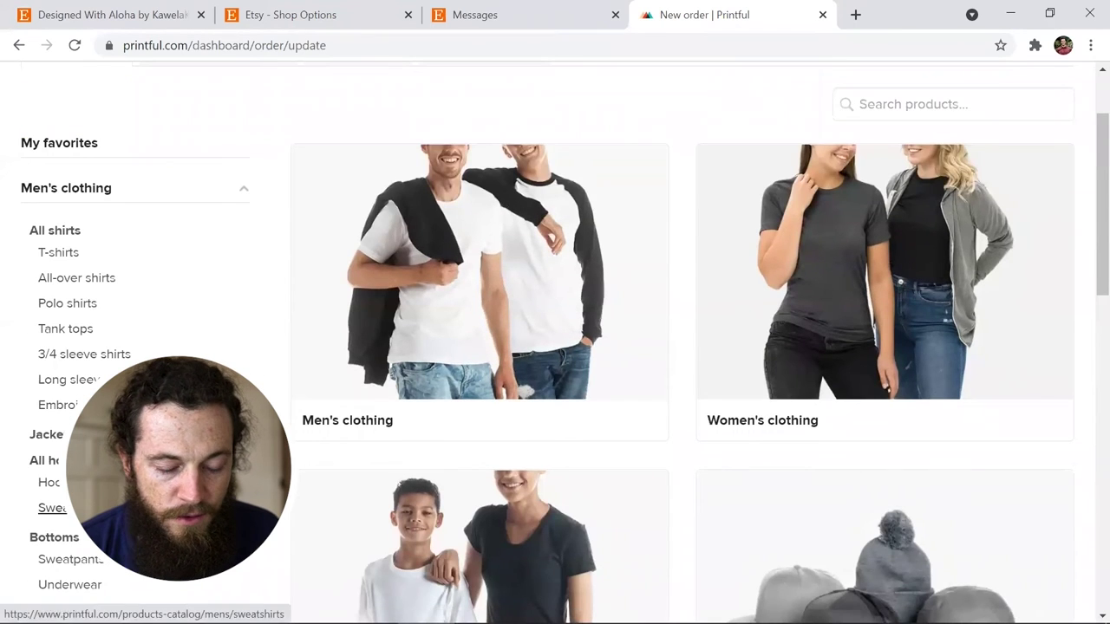
{"action": "left_click", "coordinate": [50, 508]}
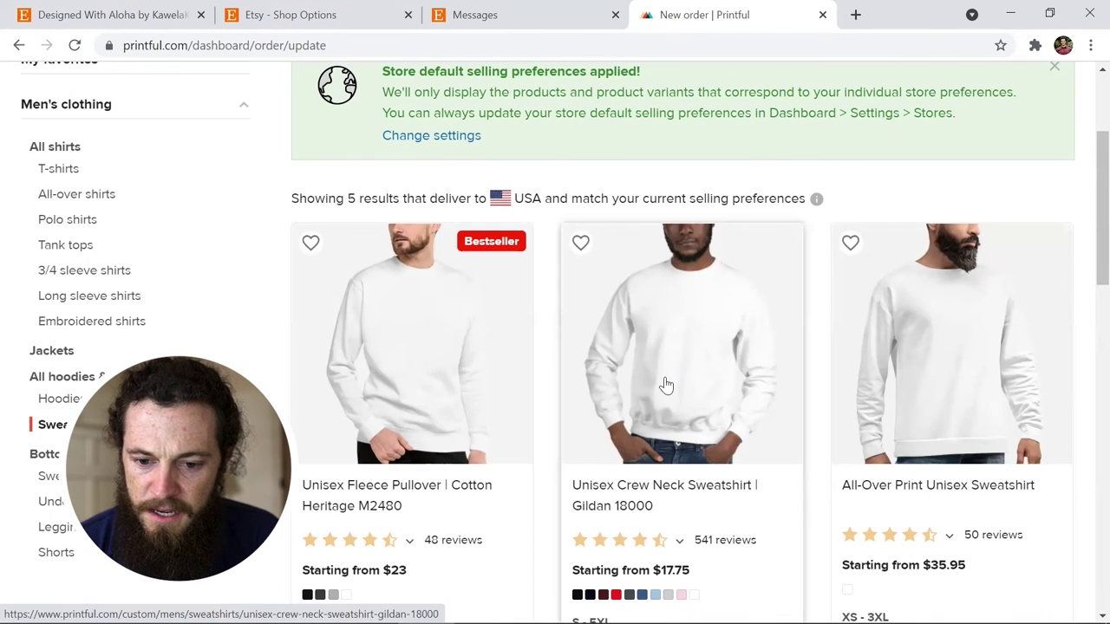
{"action": "left_click", "coordinate": [666, 385]}
{"action": "scroll", "coordinate": [274, 280], "scroll_direction": "down", "scroll_amount": 1}
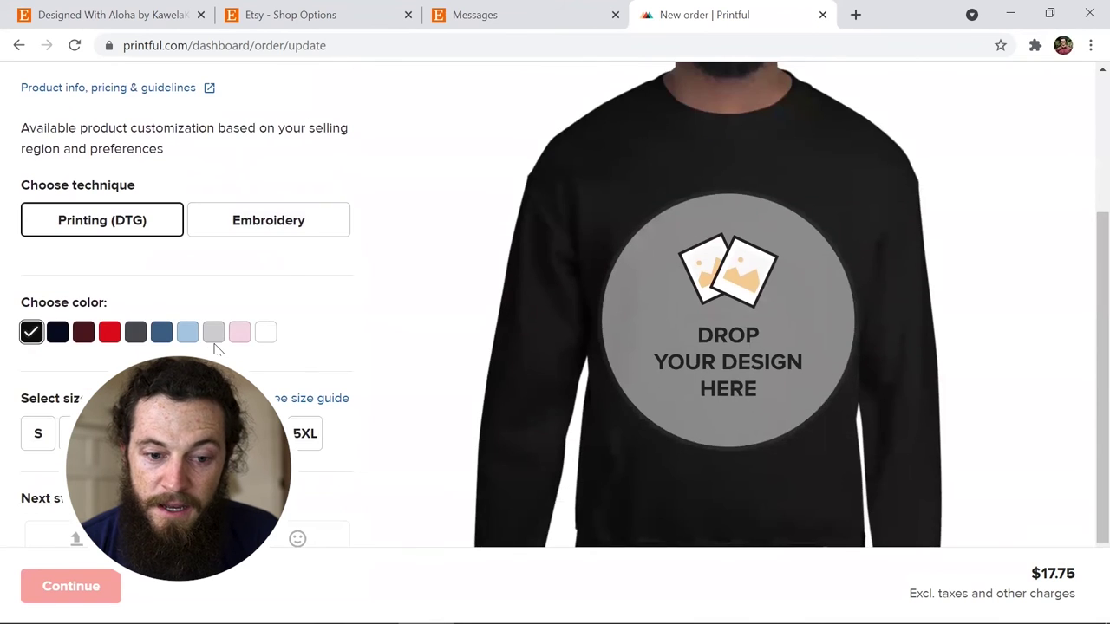
- Select the Sport Grey colour and size S for the sweatshirt
{"action": "left_click", "coordinate": [213, 334]}
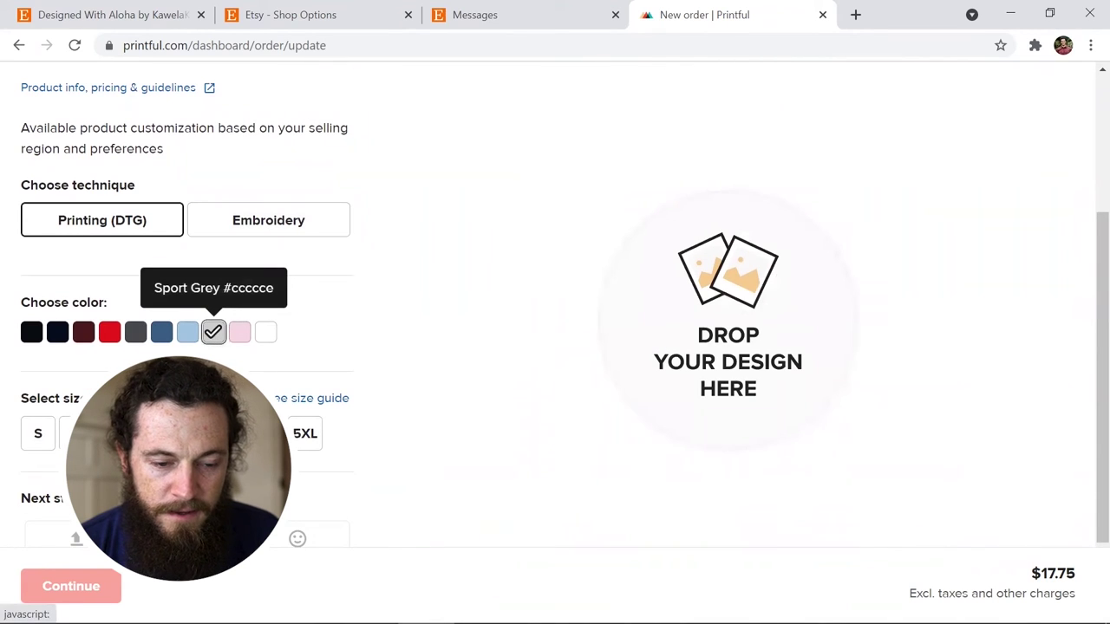
{"action": "left_click", "coordinate": [23, 427]}
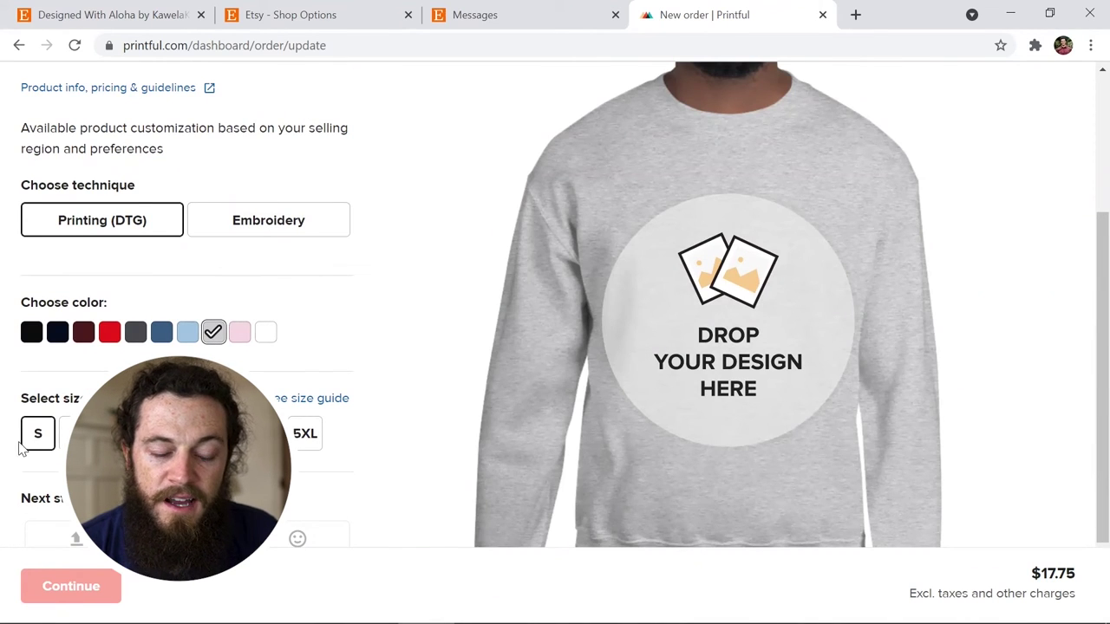
{"action": "scroll", "coordinate": [356, 354], "scroll_direction": "up", "scroll_amount": 1}
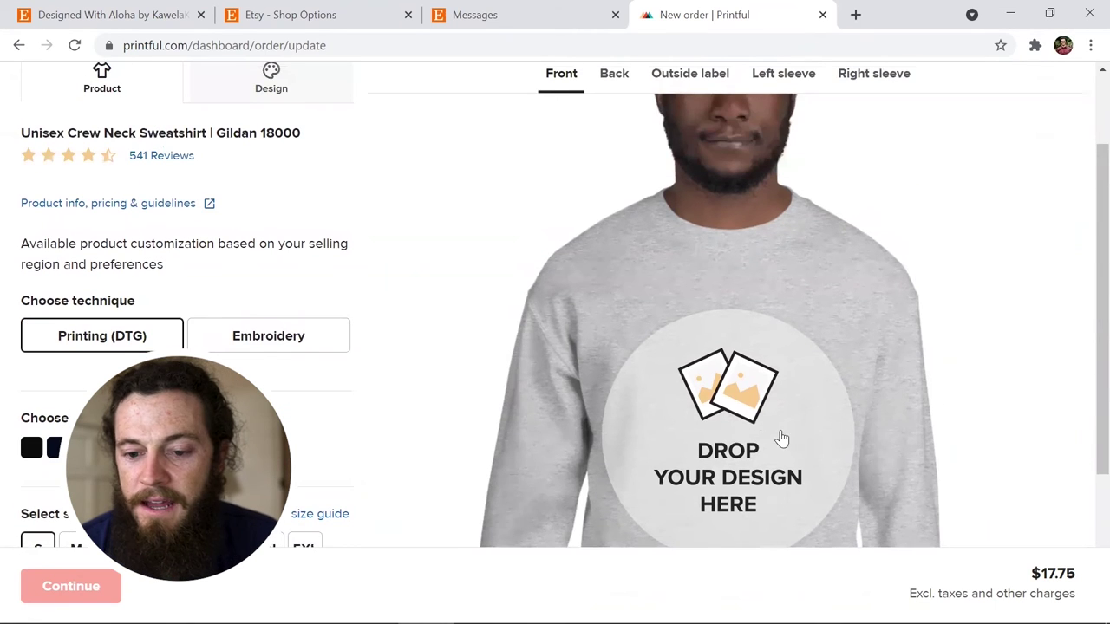
{"action": "scroll", "coordinate": [676, 401], "scroll_direction": "up", "scroll_amount": 1}
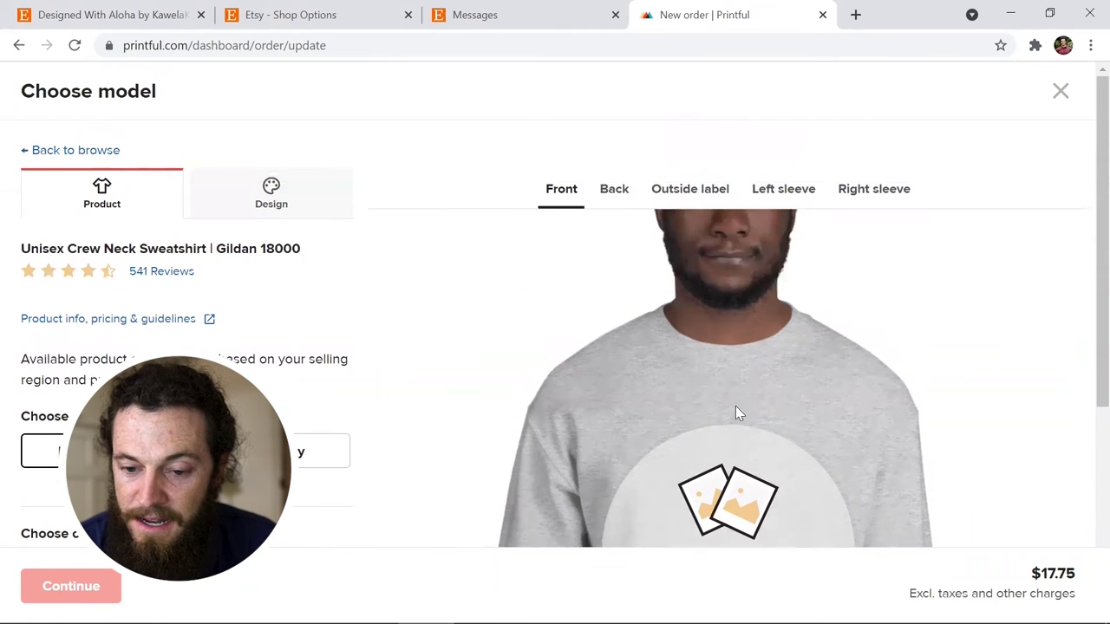
- Add the text EXAMPLE to the sweatshirt front and add it to the order
{"action": "left_click", "coordinate": [229, 206]}
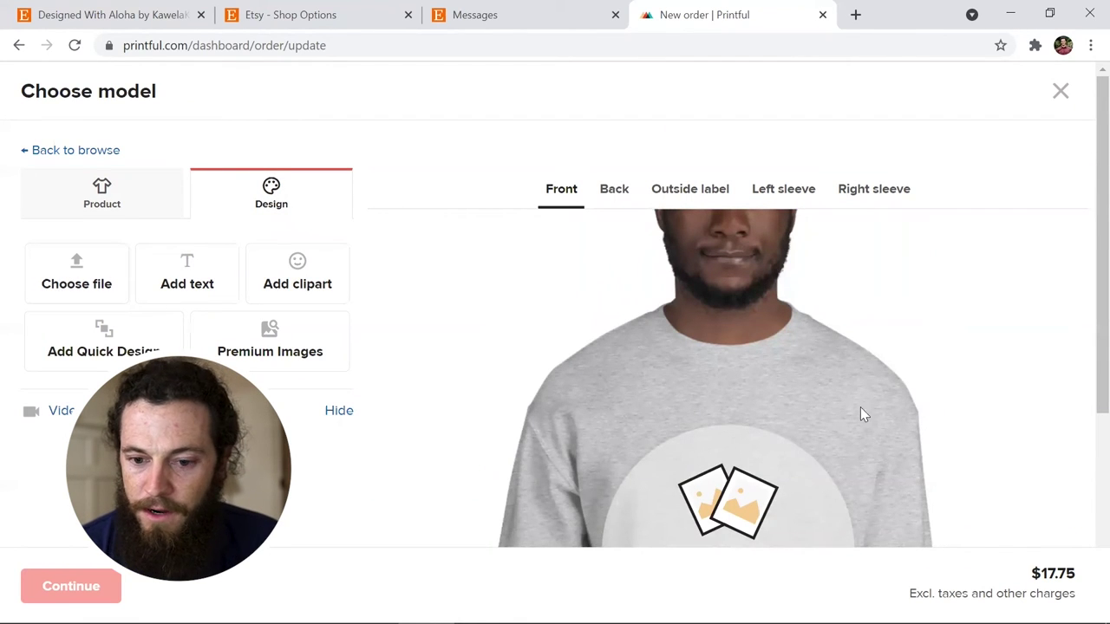
{"action": "left_click", "coordinate": [207, 292]}
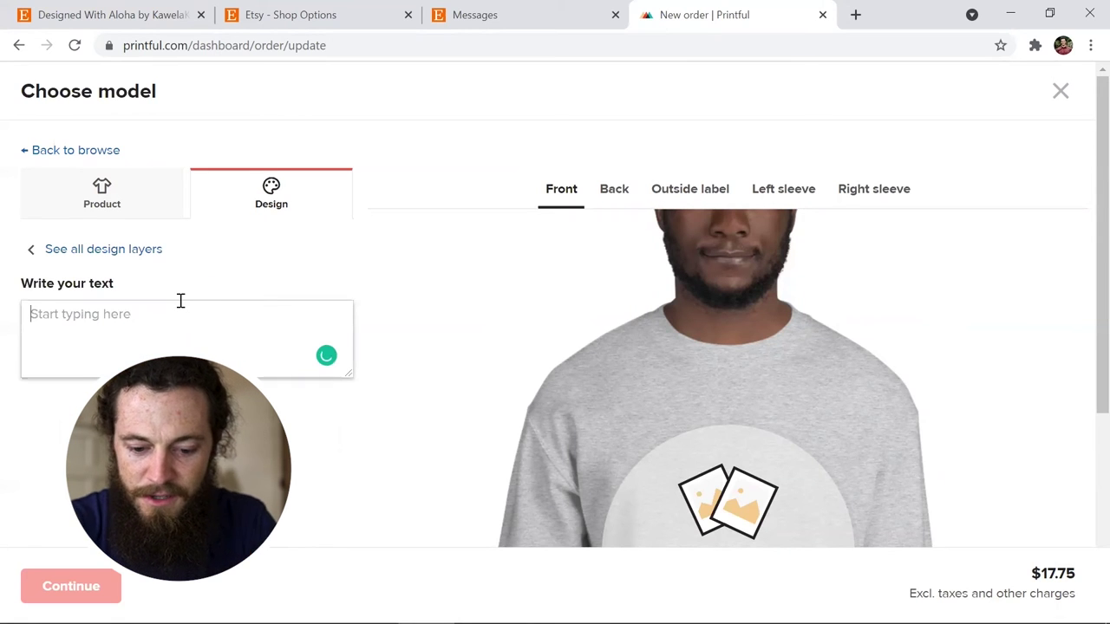
{"action": "type", "text": "EXAMPLE"}
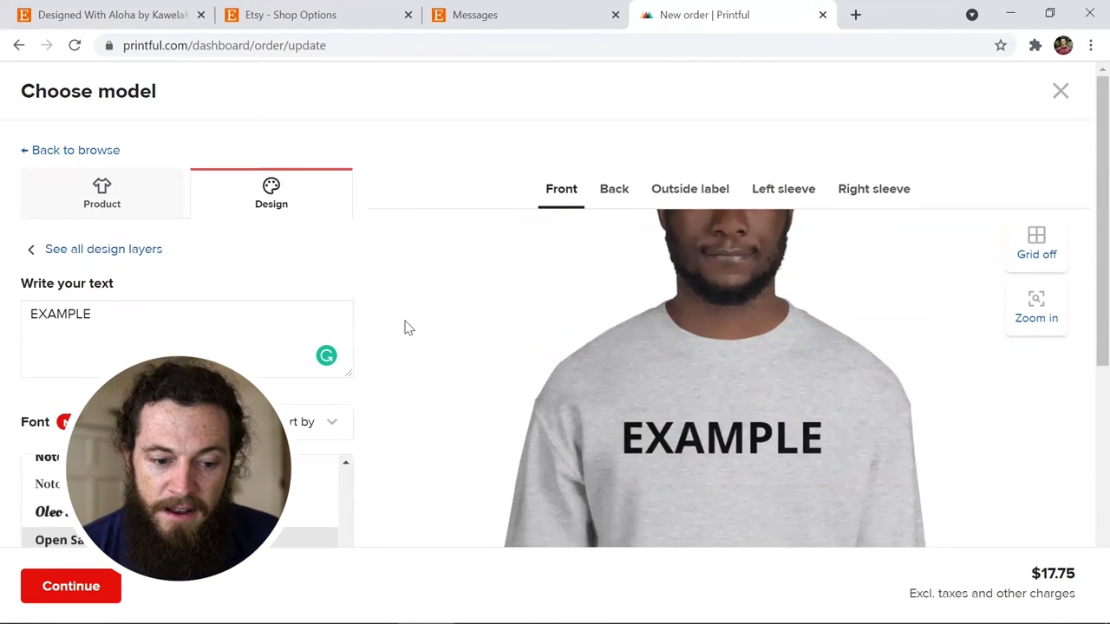
{"action": "left_click", "coordinate": [69, 587]}
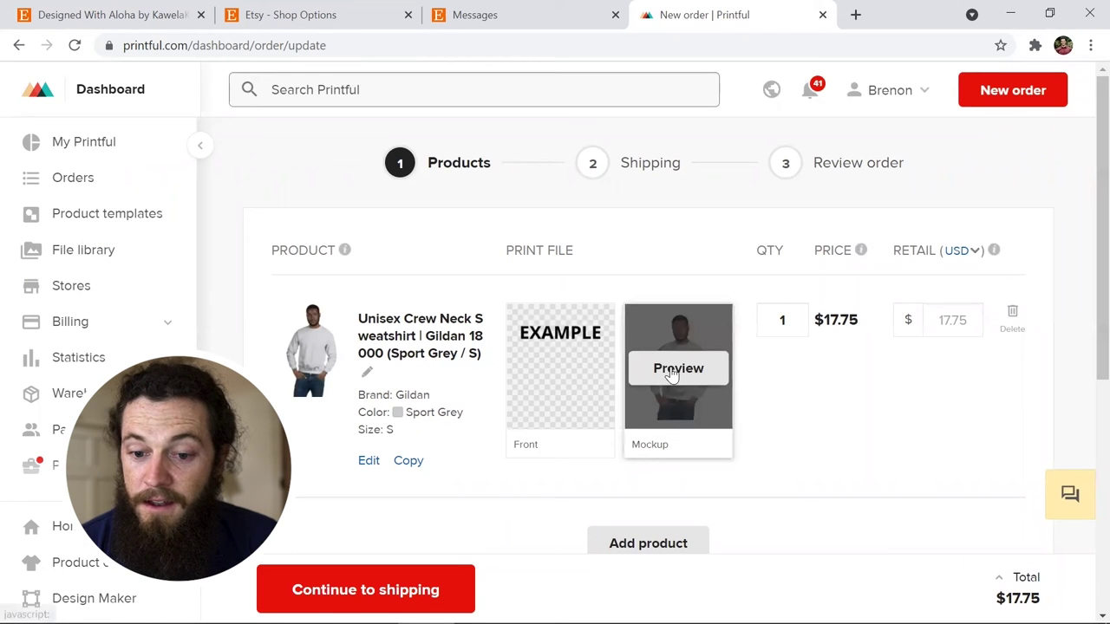
- Save the EXAMPLE sweatshirt mockup preview as a png and open it in Photos
{"action": "left_click", "coordinate": [675, 371]}
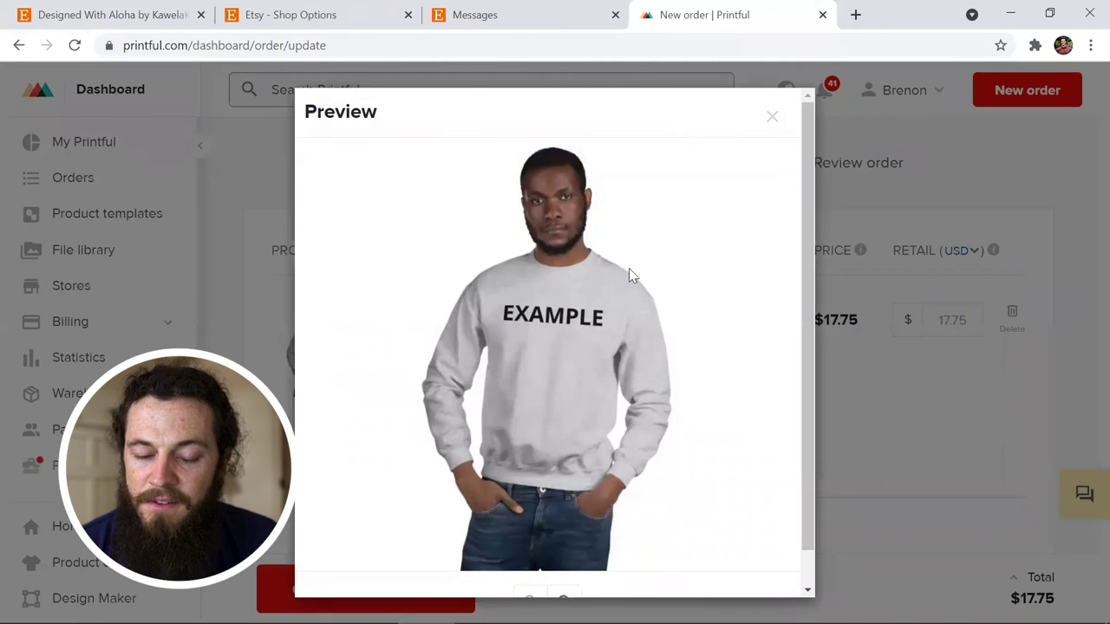
{"action": "right_click", "coordinate": [533, 252]}
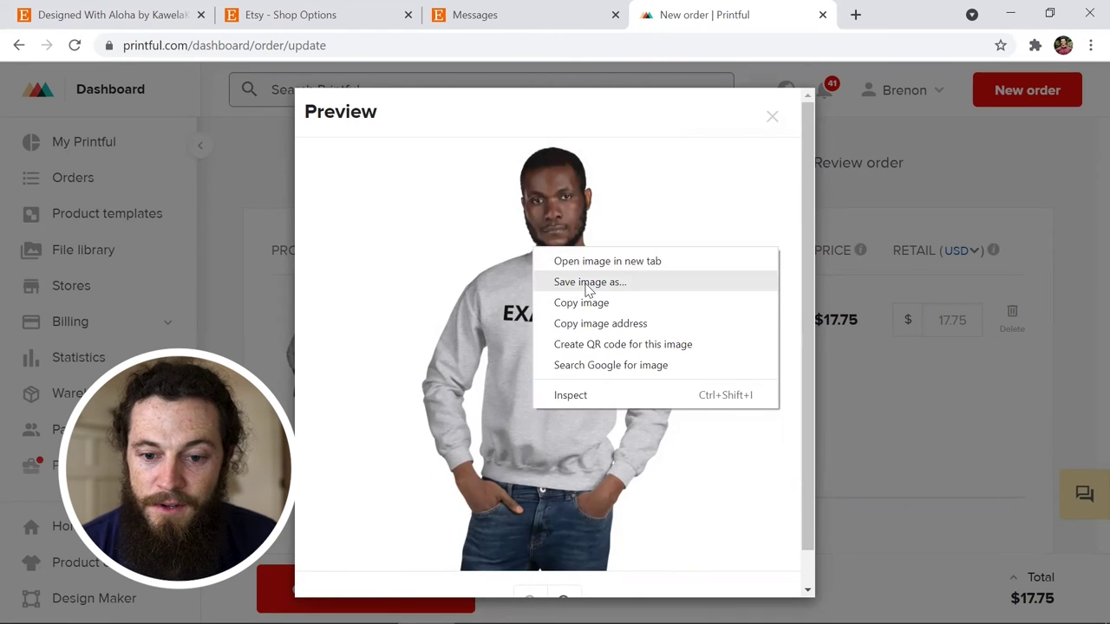
{"action": "left_click", "coordinate": [587, 284]}
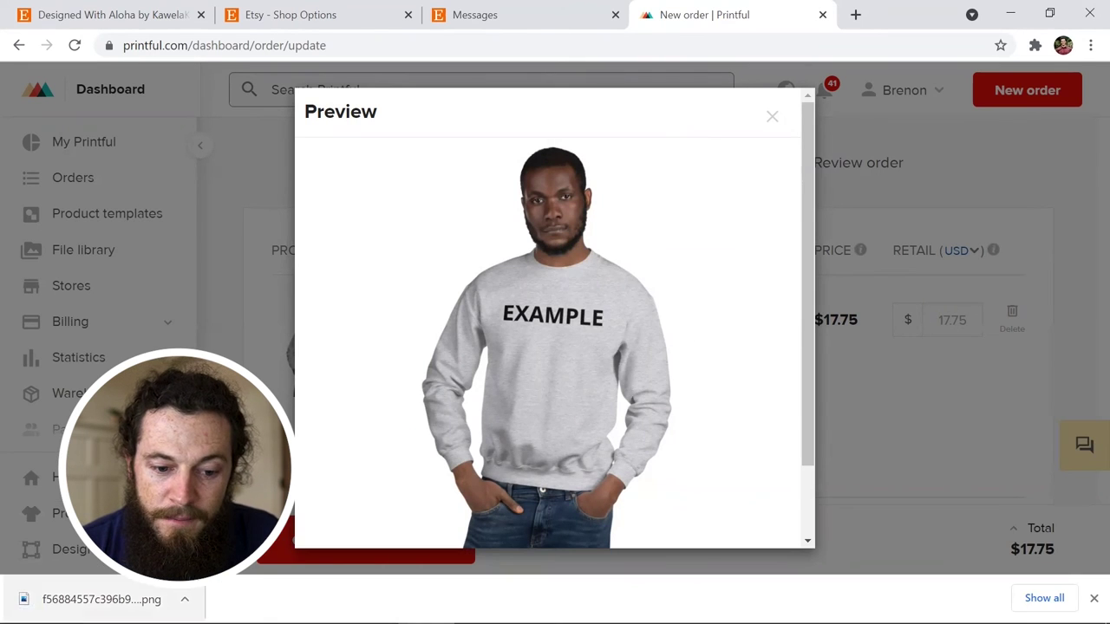
{"action": "left_click", "coordinate": [185, 599]}
{"action": "left_click", "coordinate": [278, 489]}
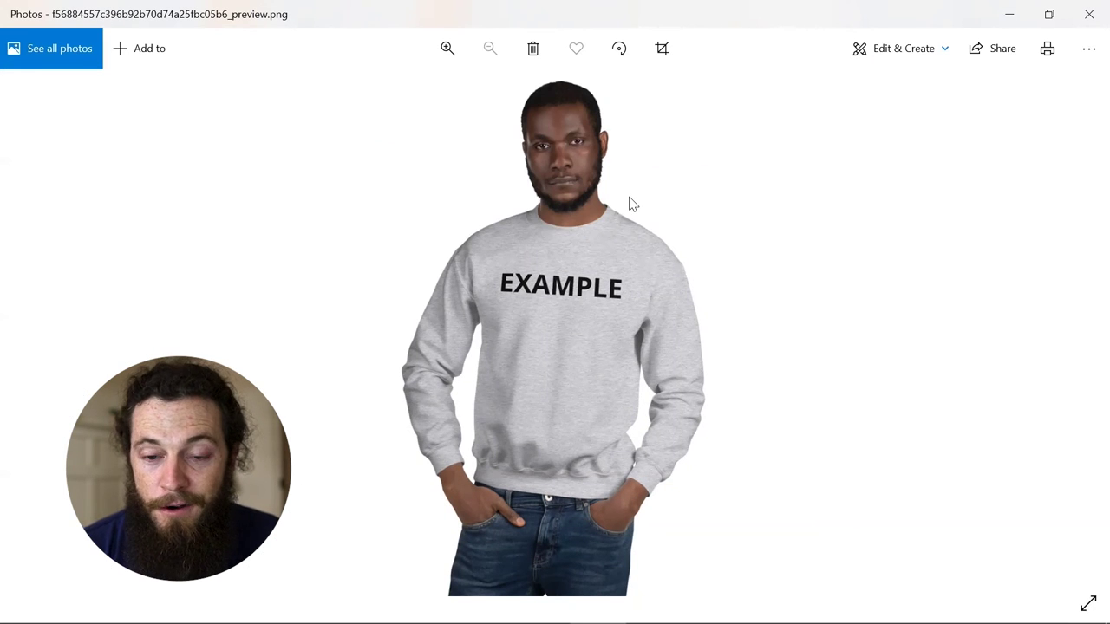
- Open the sweatshirt mockup in Photos' crop and edit view
{"action": "left_click", "coordinate": [661, 50]}
{"action": "key", "text": "ctrl+e"}
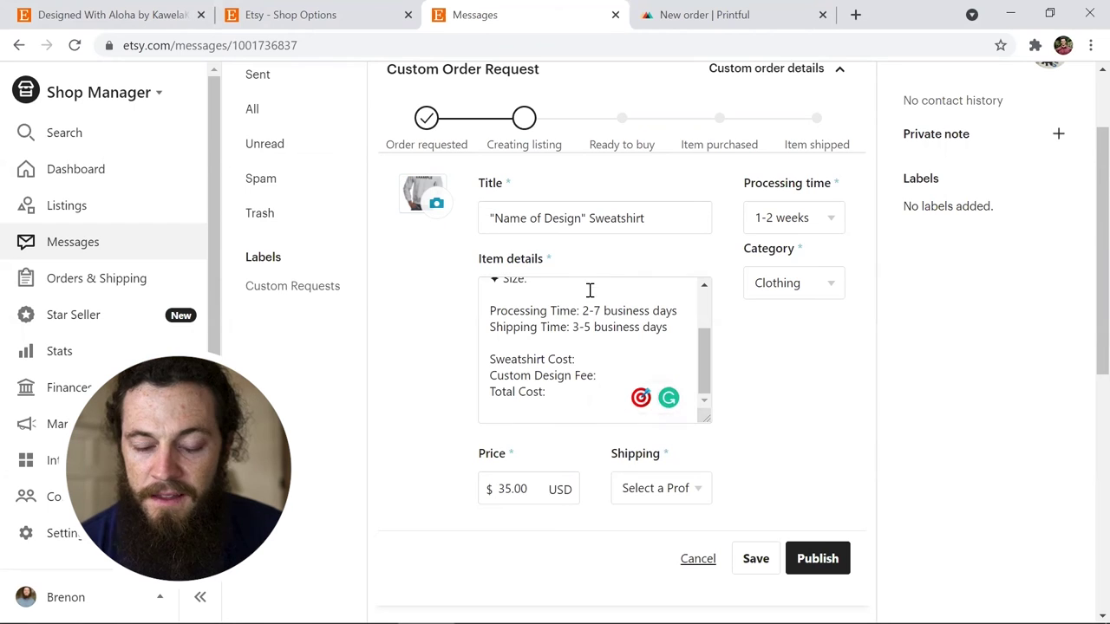
- Publish the listing at $5.00 with Free Shipping, reaching the $0.20 fee confirmation
{"action": "left_click_drag", "start_coordinate": [711, 381], "coordinate": [701, 310]}
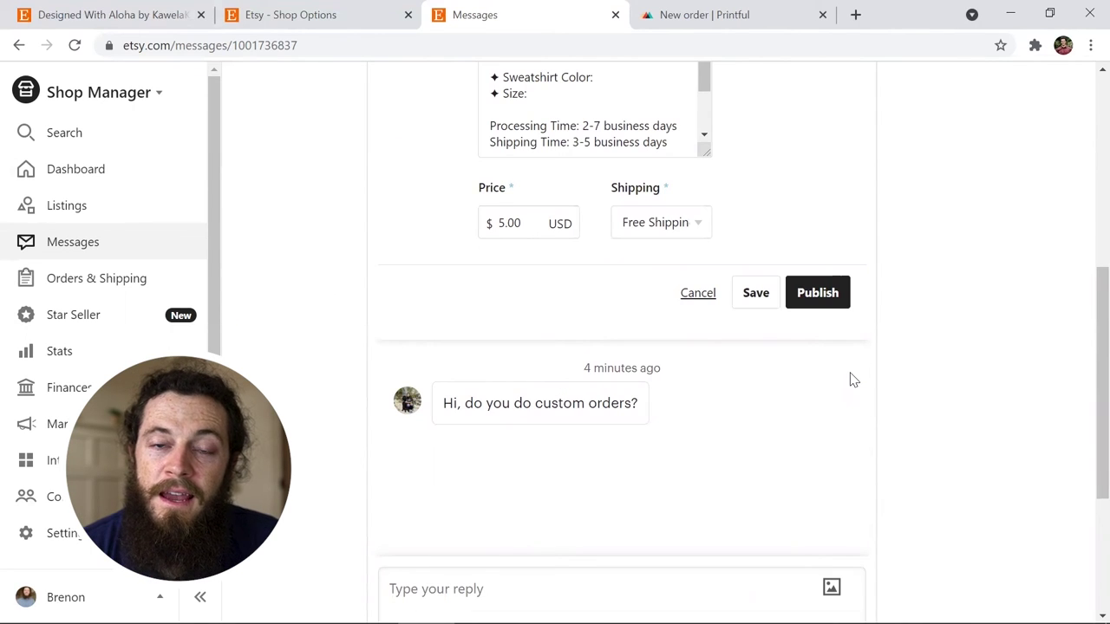
{"action": "left_click", "coordinate": [823, 301]}
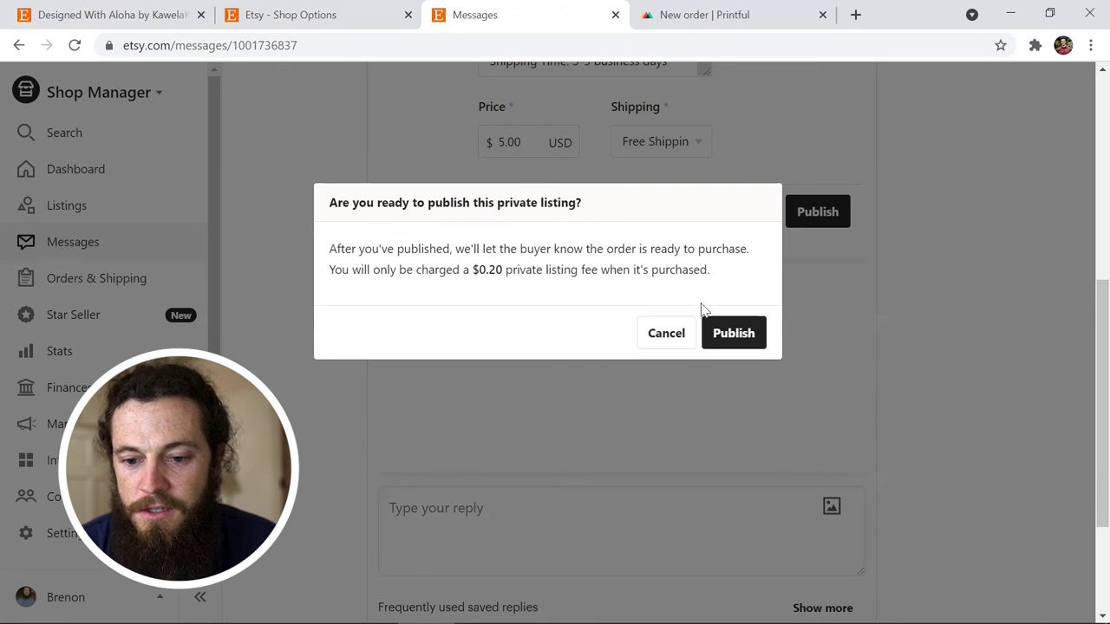
- Confirm publishing, review the Example Sweatshirt private listing, then close its tab
{"action": "left_click", "coordinate": [728, 336]}
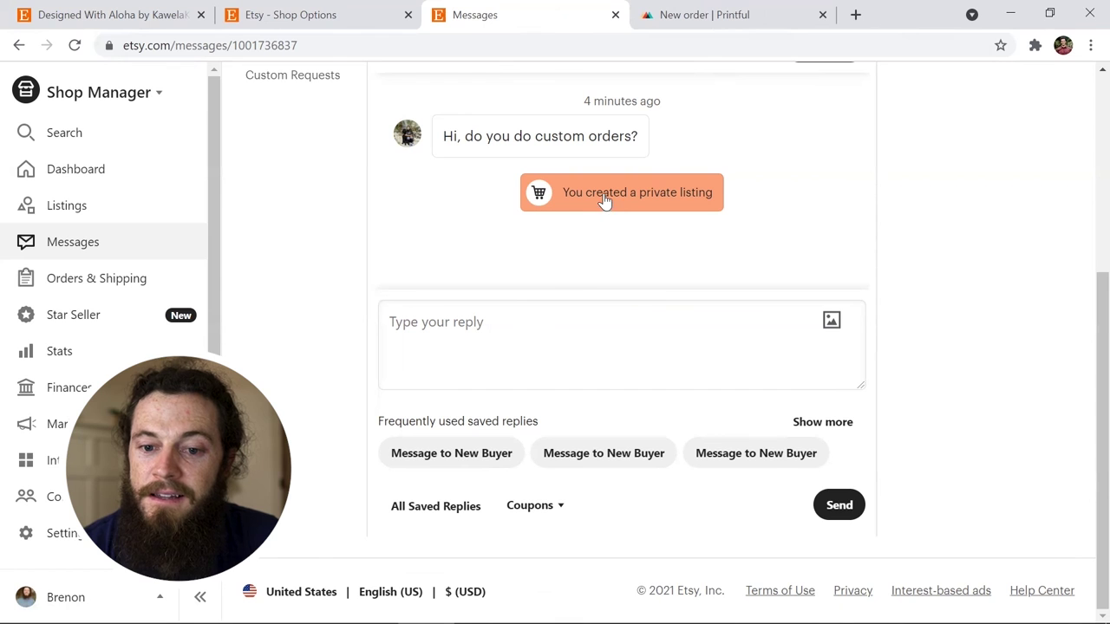
{"action": "left_click", "coordinate": [613, 193]}
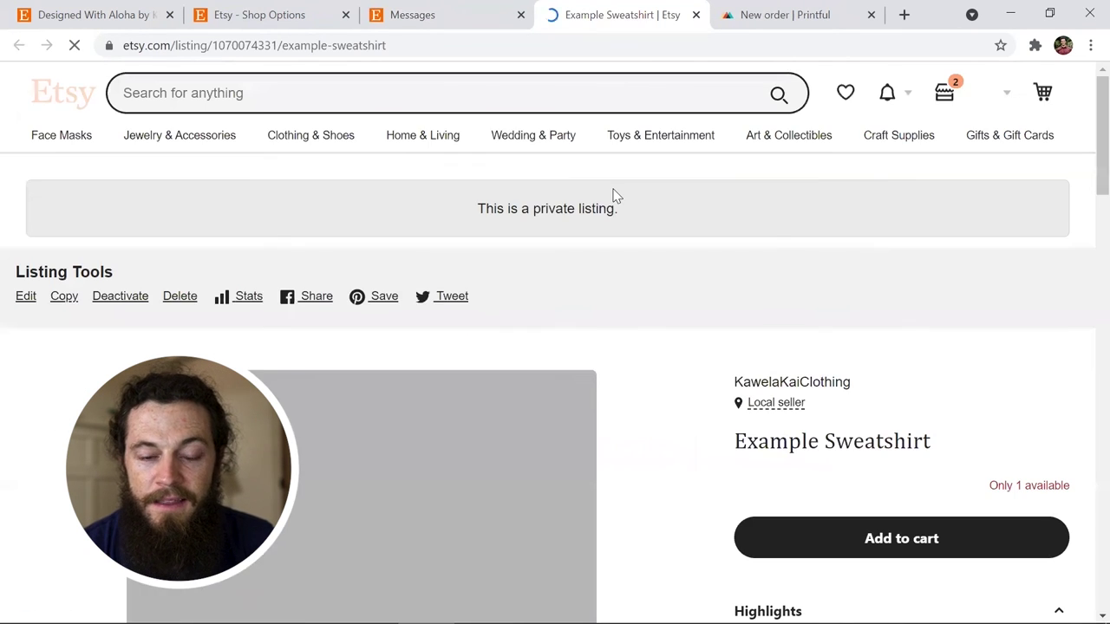
{"action": "scroll", "coordinate": [613, 193], "scroll_direction": "down", "scroll_amount": 5}
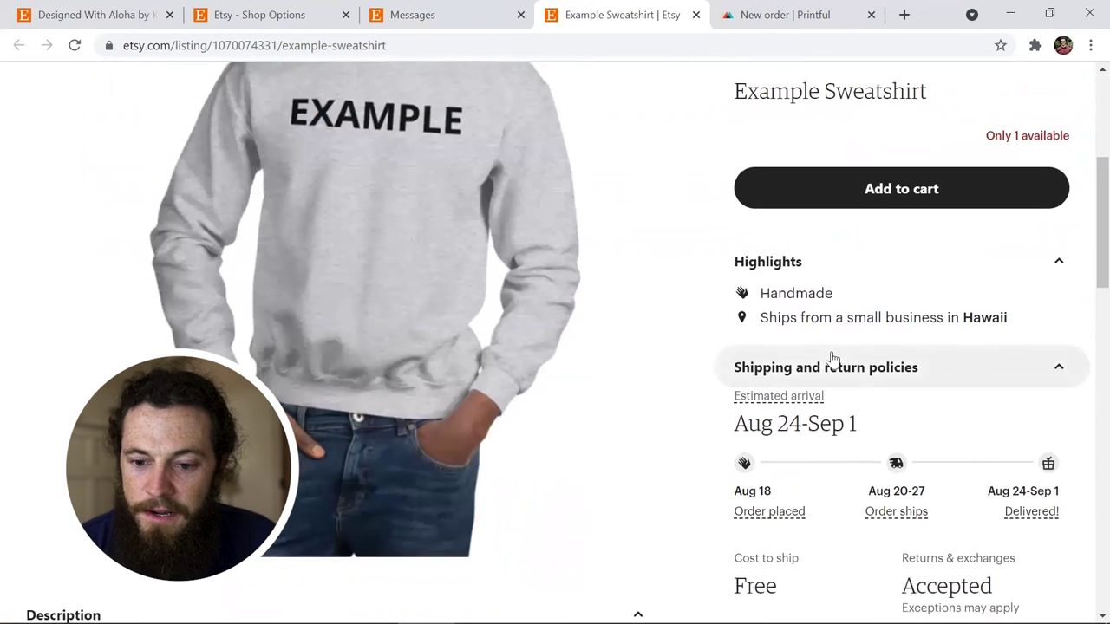
{"action": "scroll", "coordinate": [832, 361], "scroll_direction": "down", "scroll_amount": 3}
{"action": "scroll", "coordinate": [833, 361], "scroll_direction": "down", "scroll_amount": 1}
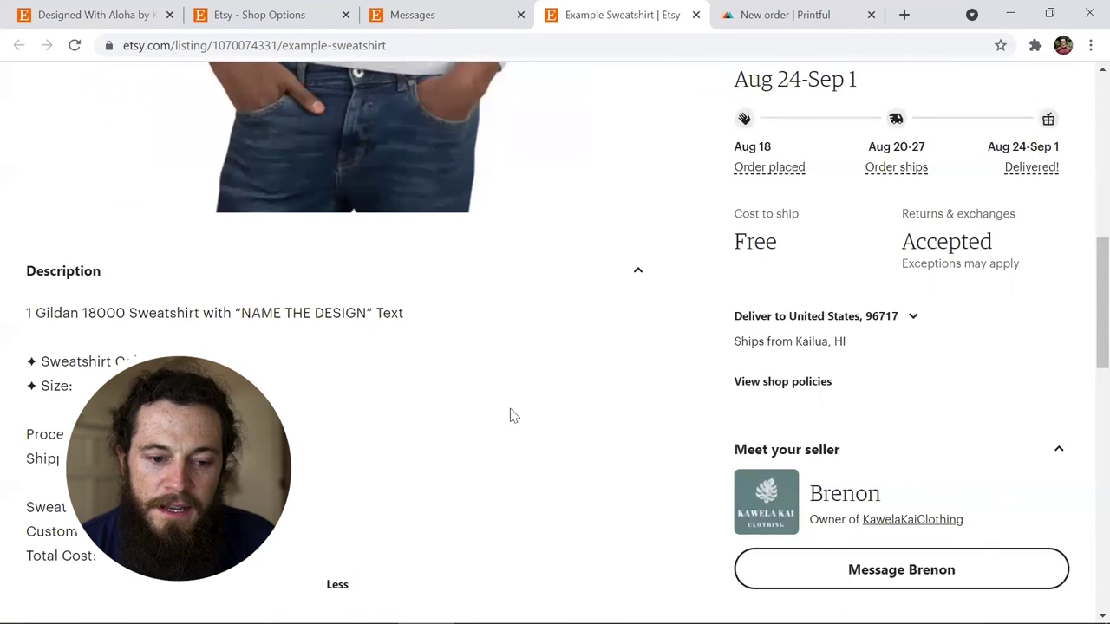
{"action": "key", "text": "ctrl+w"}
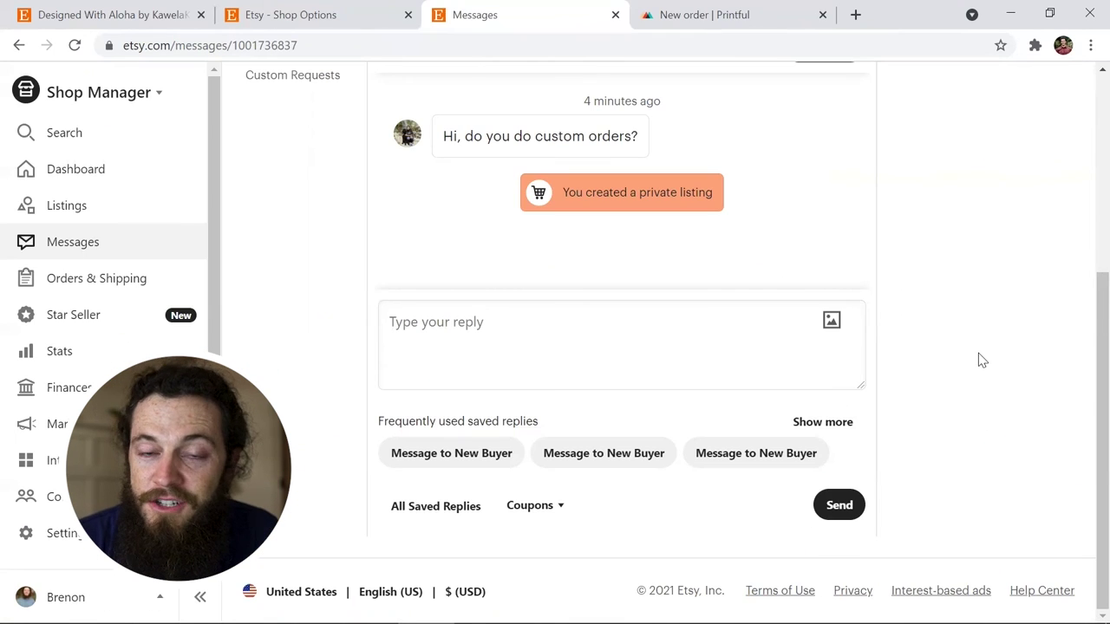